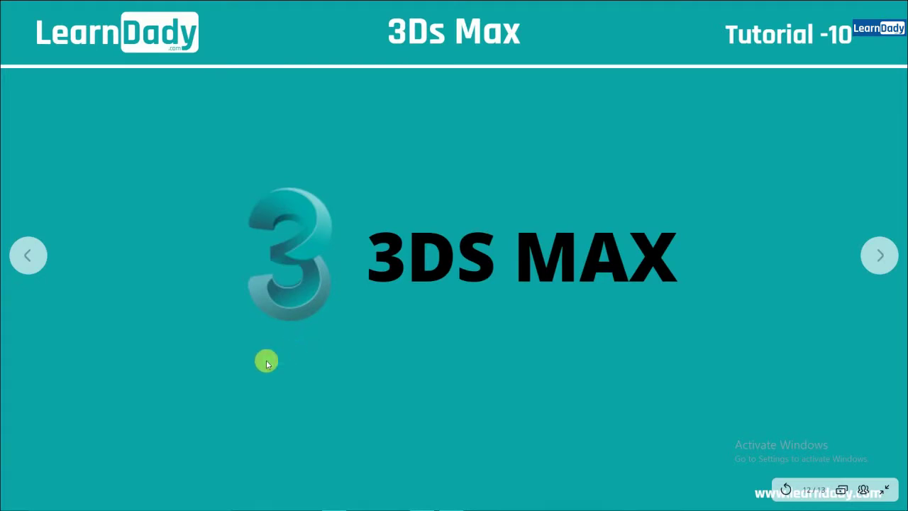
Skip the intro slide and pick the ChamferBox tool from the Extended Primitives category
left_click(879, 254)
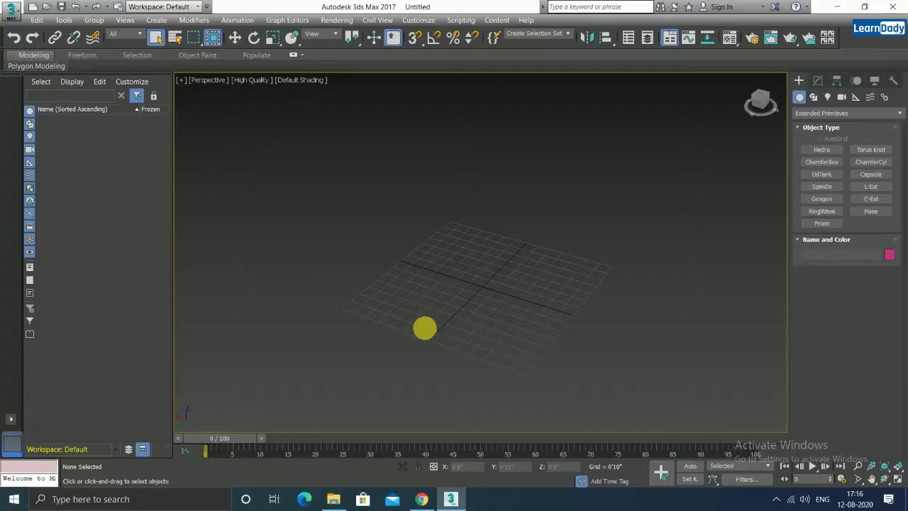
left_click(837, 117)
left_click(816, 137)
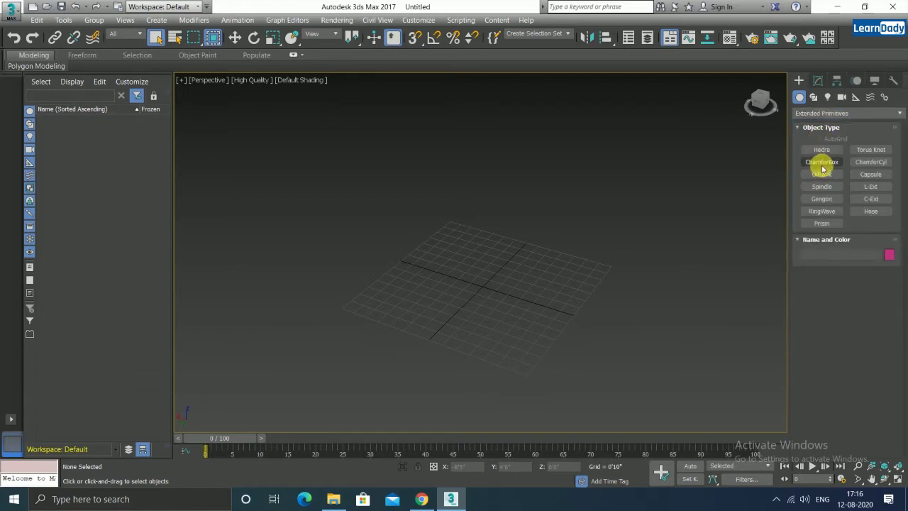
left_click(822, 167)
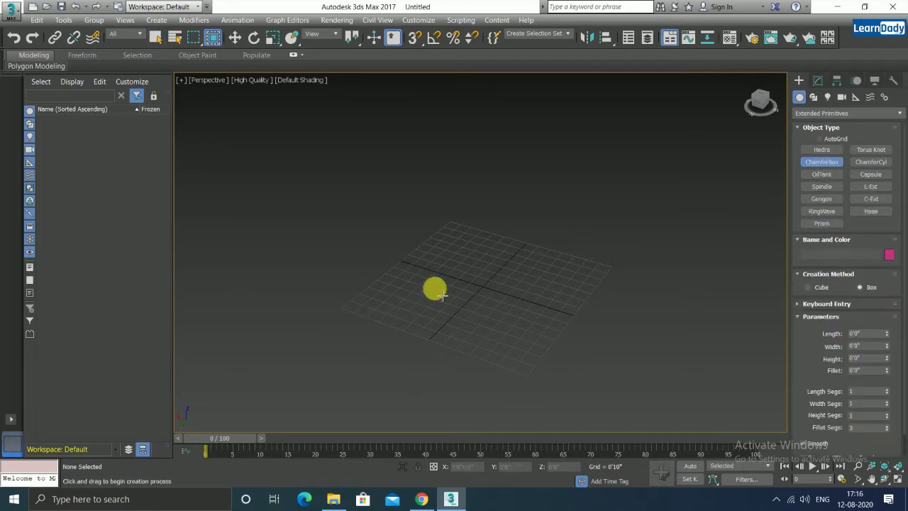
scroll(443, 281, "up", 5)
Draw a small unrounded ChamferBox cube and a 1'5"-tall upright panel with rounded edges
left_click_drag(445, 269, 435, 298)
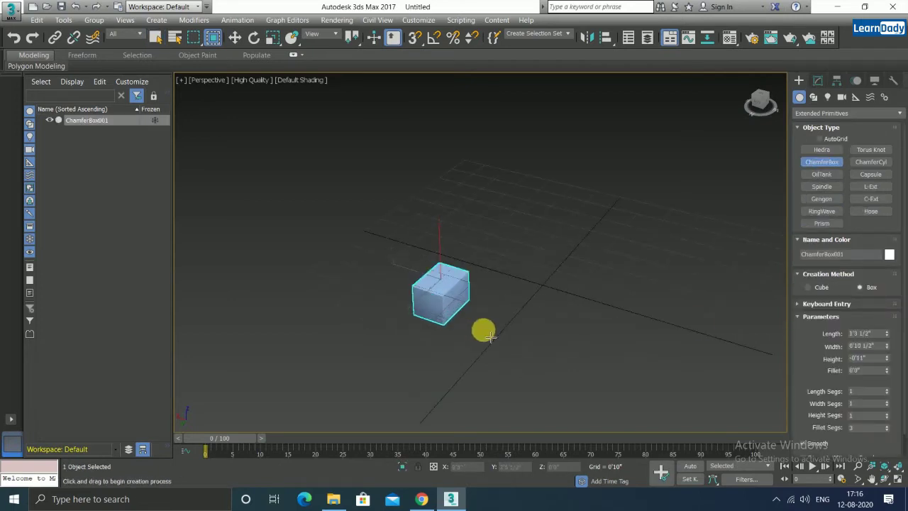
left_click(479, 319)
left_click(469, 255)
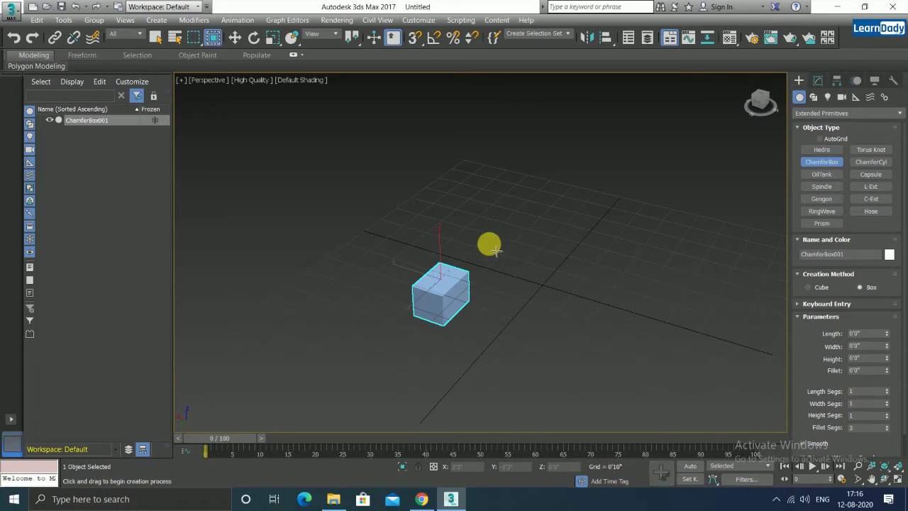
left_click_drag(488, 244, 537, 263)
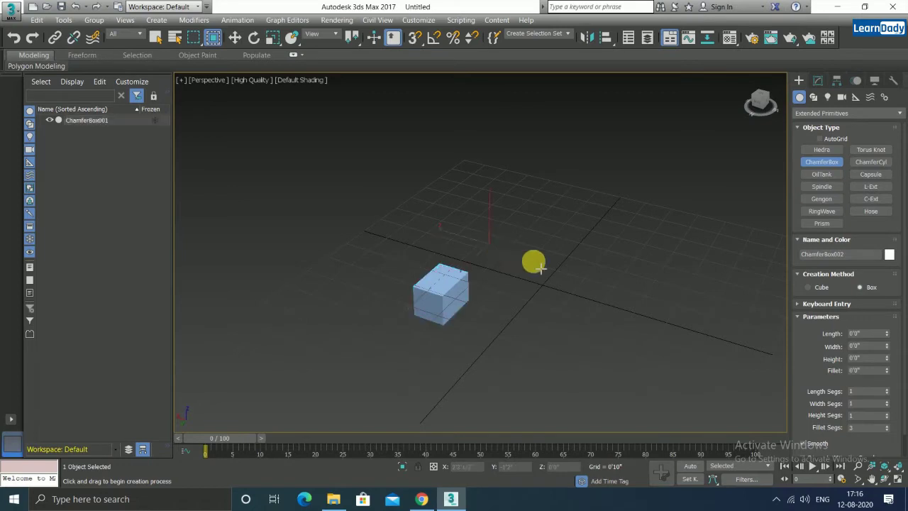
left_click(539, 209)
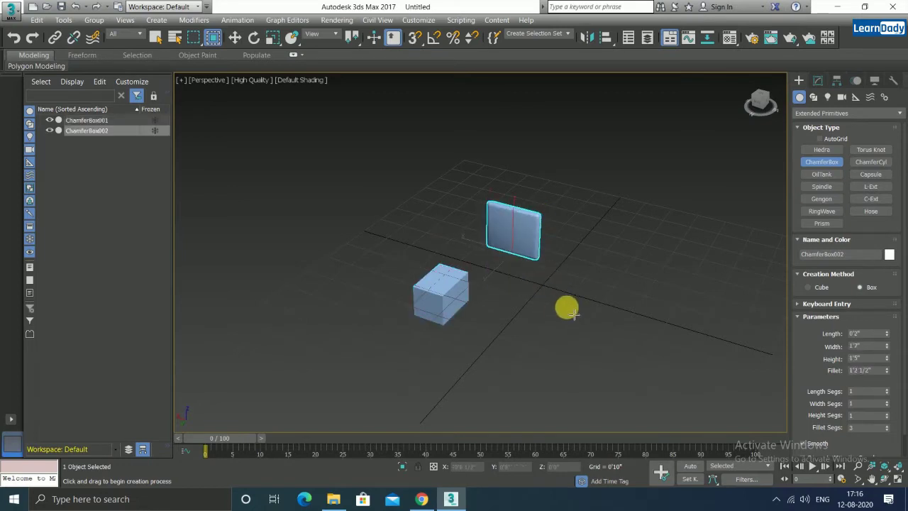
left_click(551, 308)
Add two flat ChamferBox slabs, then a fifth long box with 0'10" height
left_click_drag(551, 308, 621, 381)
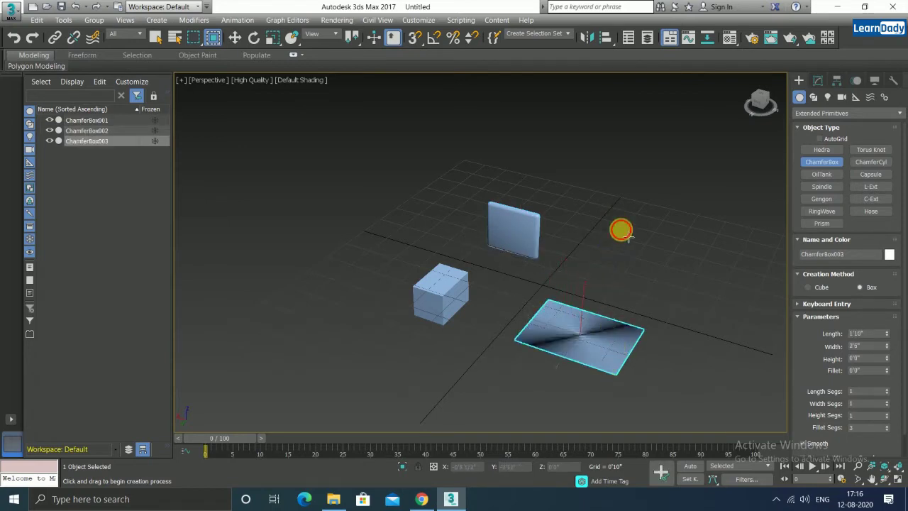
left_click_drag(618, 229, 668, 292)
left_click(669, 290)
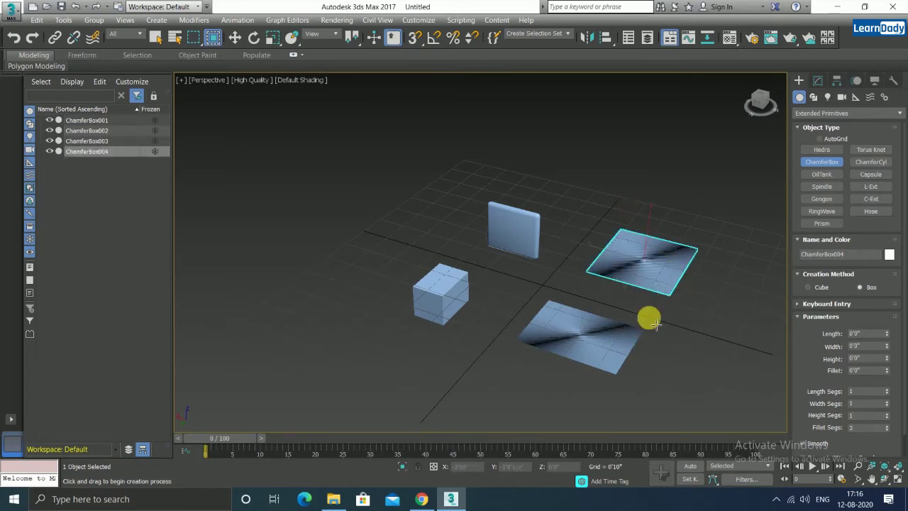
middle_click_drag(531, 330, 531, 243)
mouse_move(448, 280)
left_mouse_down()
mouse_move(480, 319)
mouse_move(514, 339)
left_mouse_up()
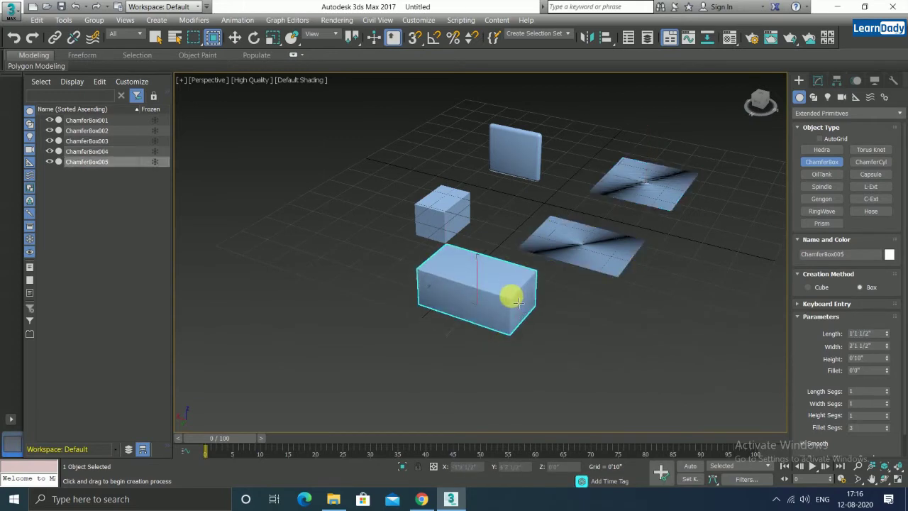
left_click(510, 293)
Finish ChamferBox005 with a 0'1 1/2" fillet, then draw ChamferBox006's 0'9" × 1'3 1/2" base
scroll(537, 344, "up", 5)
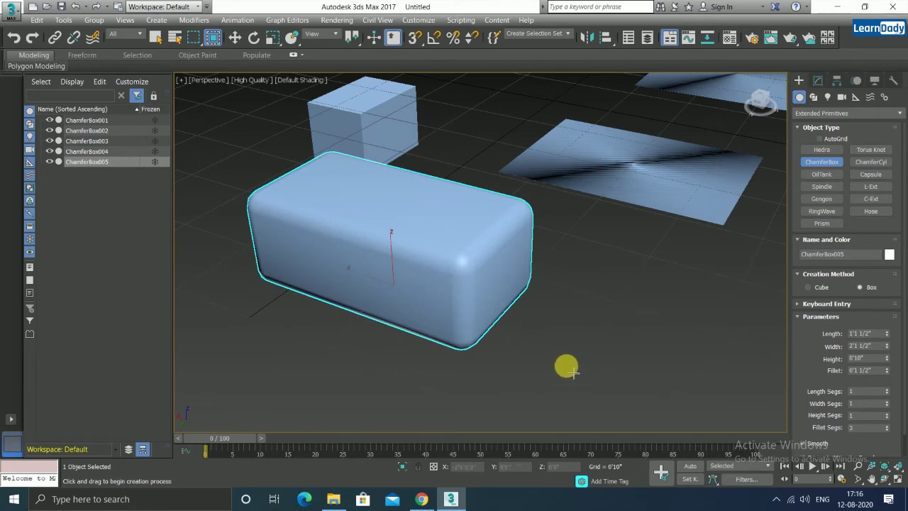
middle_click_drag(563, 310, 476, 361)
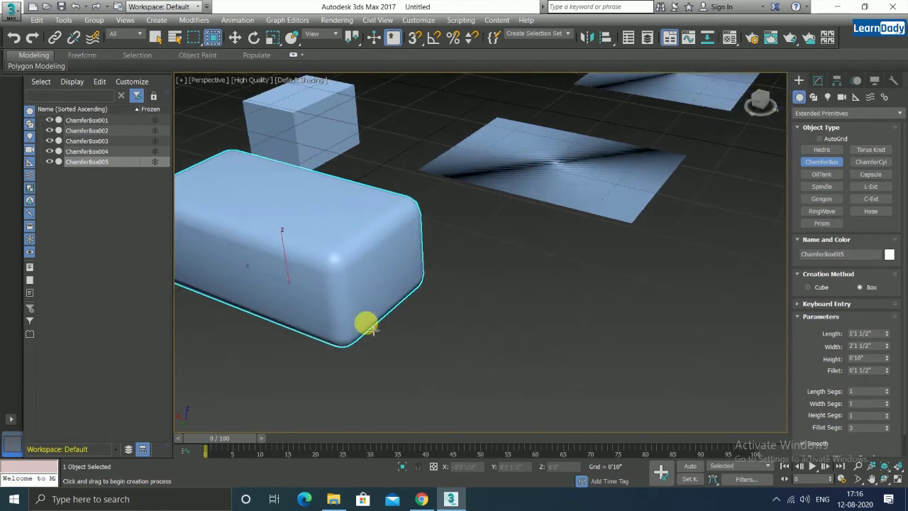
middle_click_drag(366, 323, 508, 326)
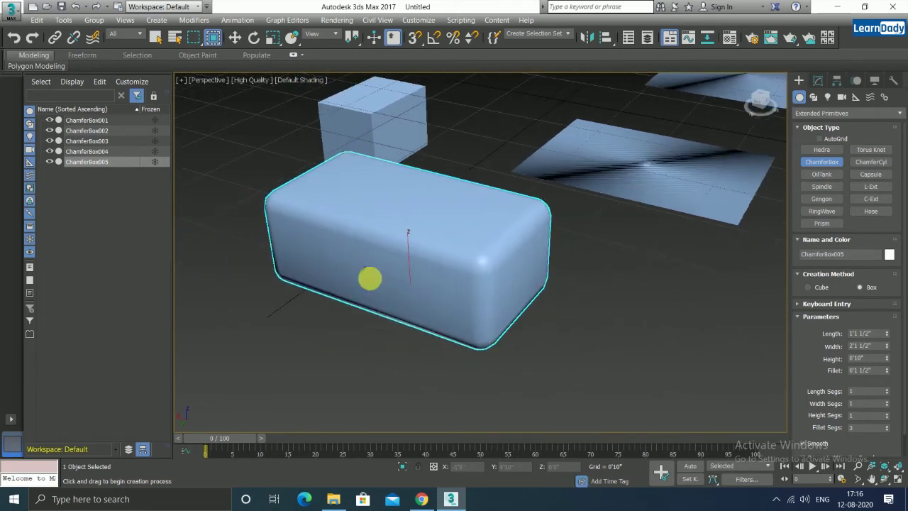
middle_click_drag(371, 279, 300, 249)
middle_click_drag(478, 310, 445, 248)
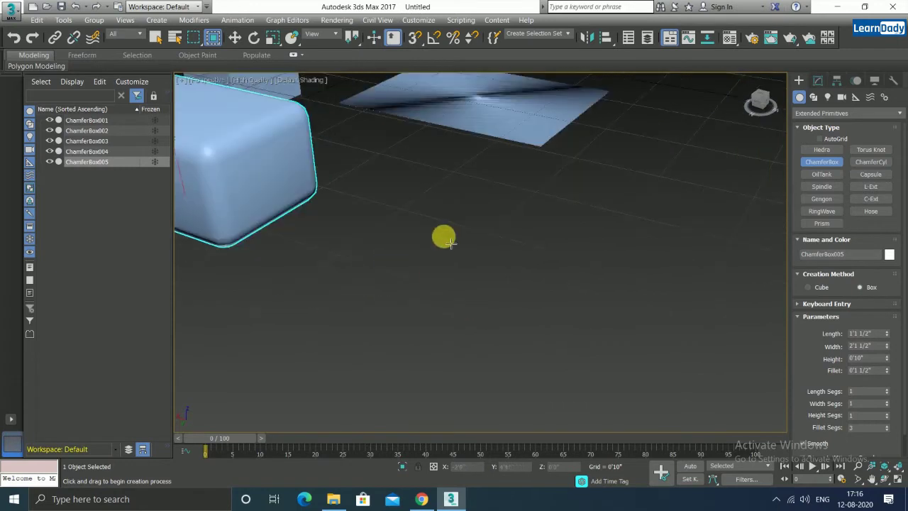
left_click_drag(447, 240, 557, 345)
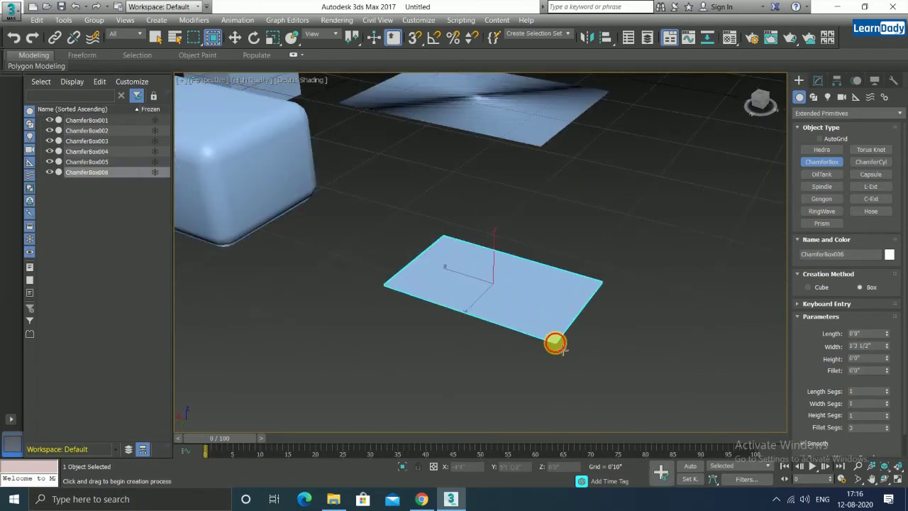
Commit ChamferBox006, then build ChamferBox007 at 0'10 1/2" × 1'6 1/2" × 0'6 1/2" with 0'1" fillet
left_click(557, 345)
middle_click_drag(563, 310, 354, 395)
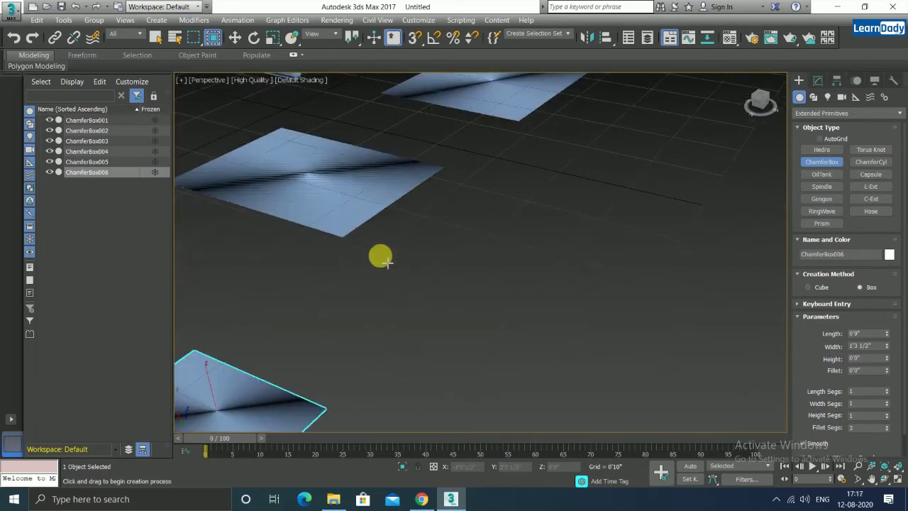
left_click_drag(411, 260, 518, 371)
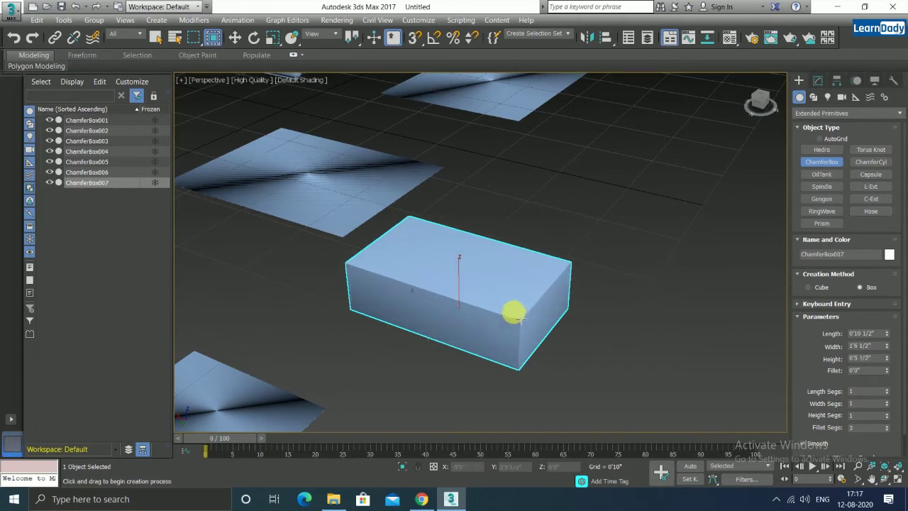
left_click(512, 320)
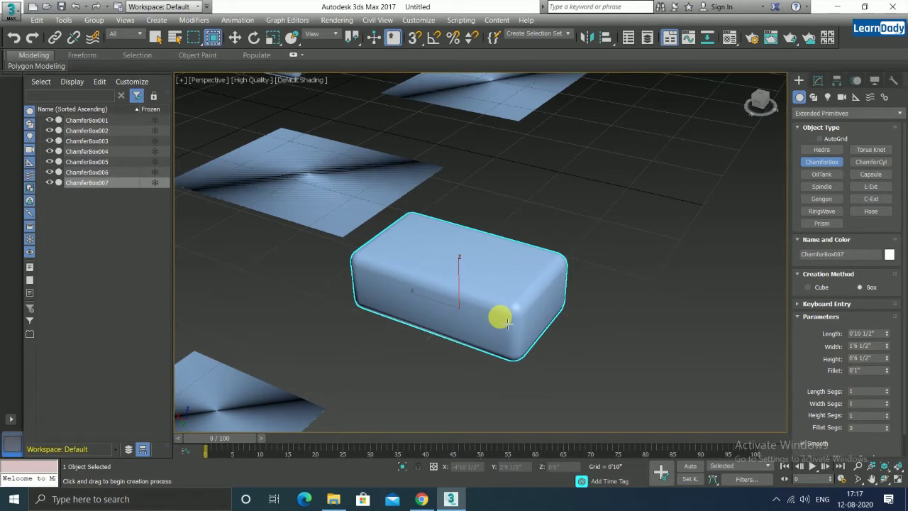
scroll(511, 320, "up", 5)
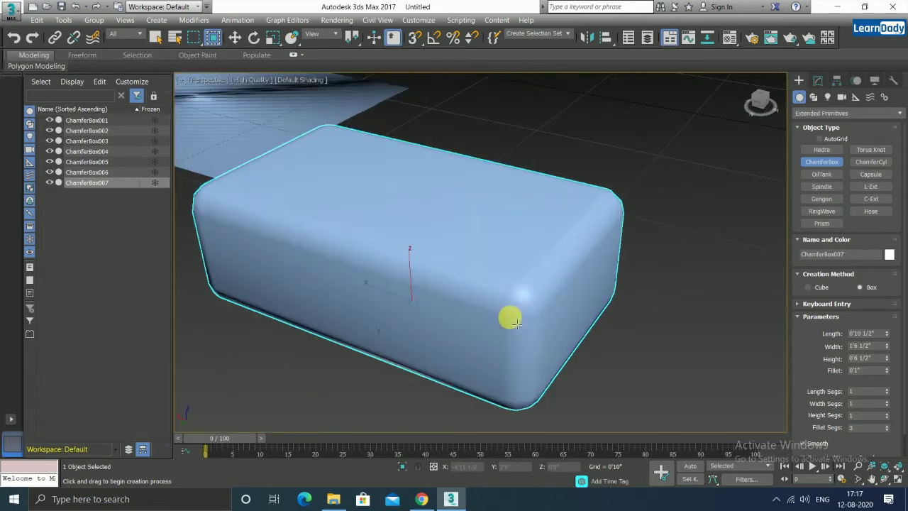
scroll(522, 305, "down", 5)
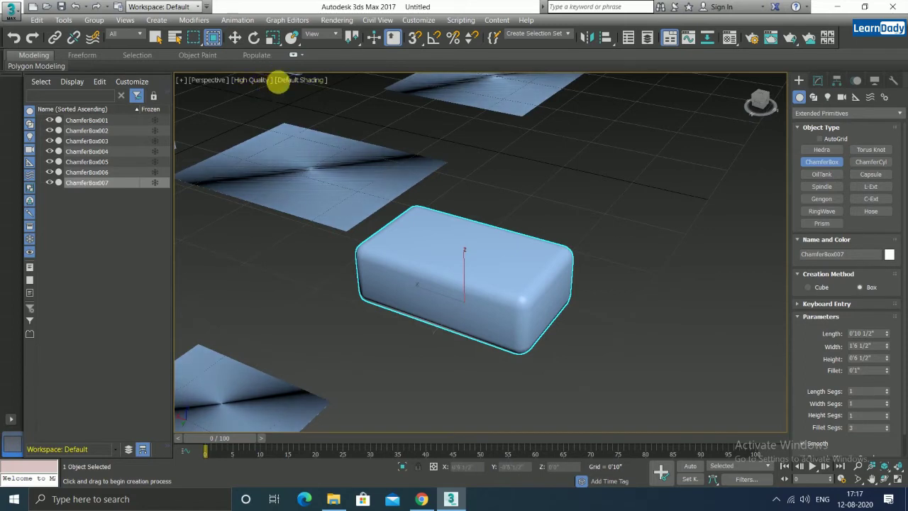
Switch the Perspective view to Edged Faces shading and orbit to see the boxes
left_click(291, 80)
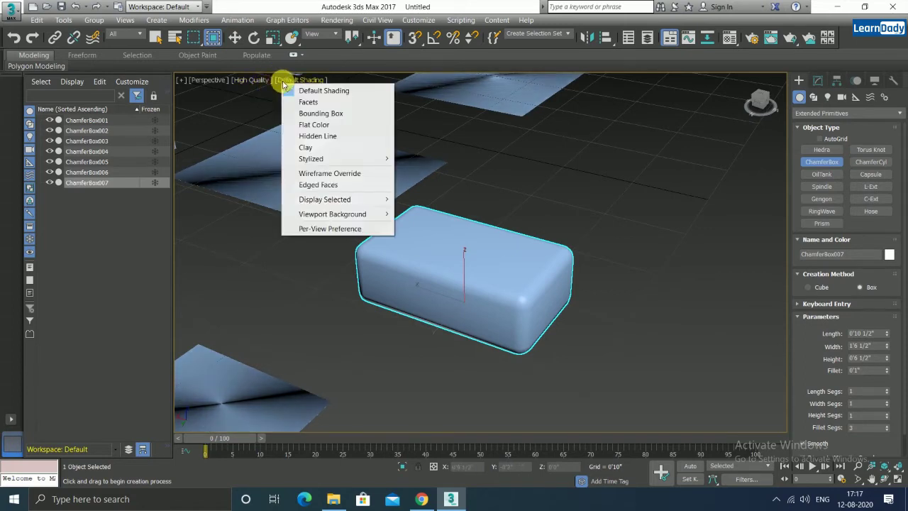
left_click(318, 184)
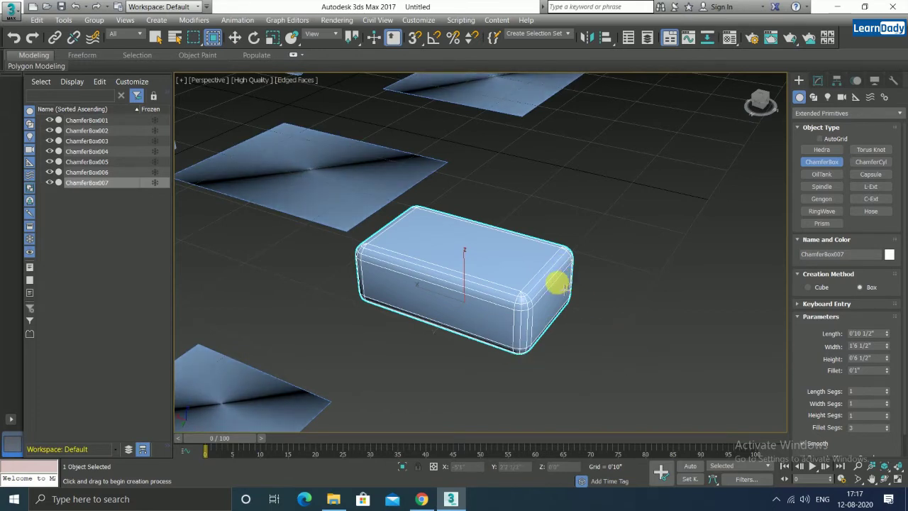
mouse_move(551, 336)
middle_mouse_down("alt")
mouse_move(446, 304)
mouse_move(454, 332)
middle_mouse_up("alt")
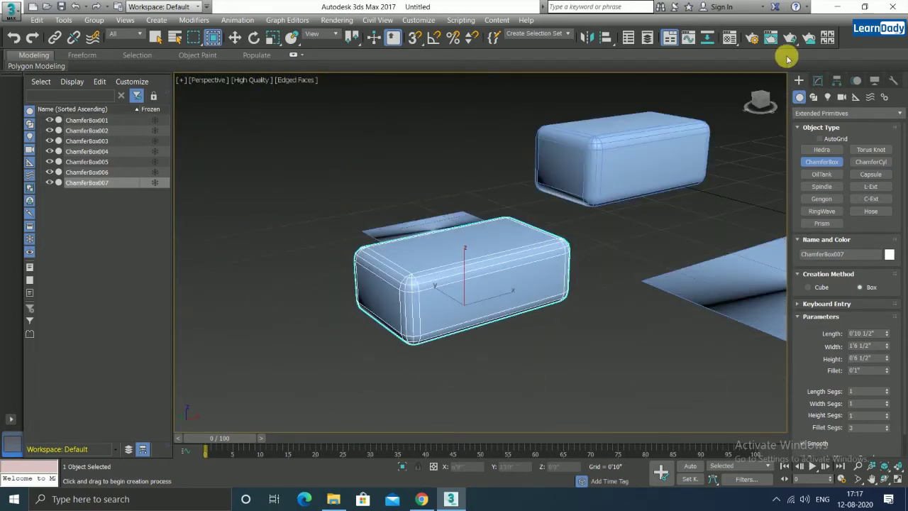
Enlarge ChamferBox007's length and width and raise its height to 0'7"
left_click(817, 80)
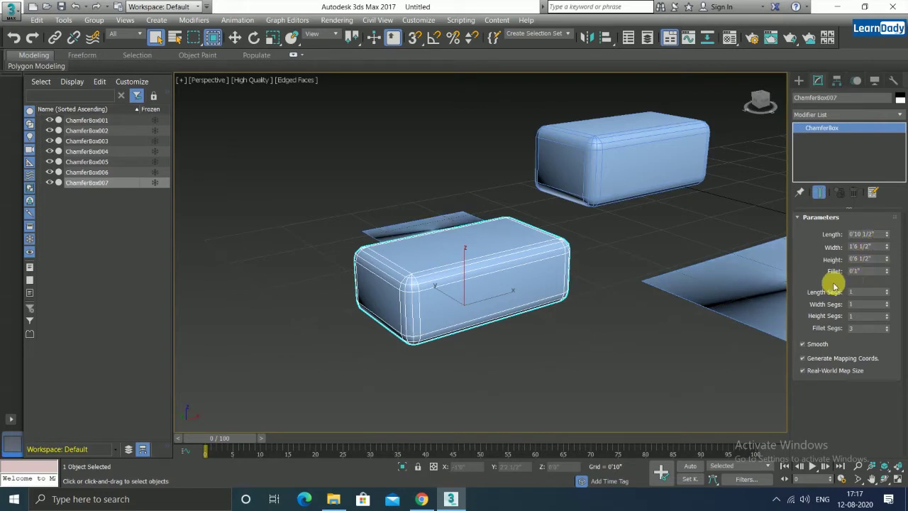
left_click(885, 233)
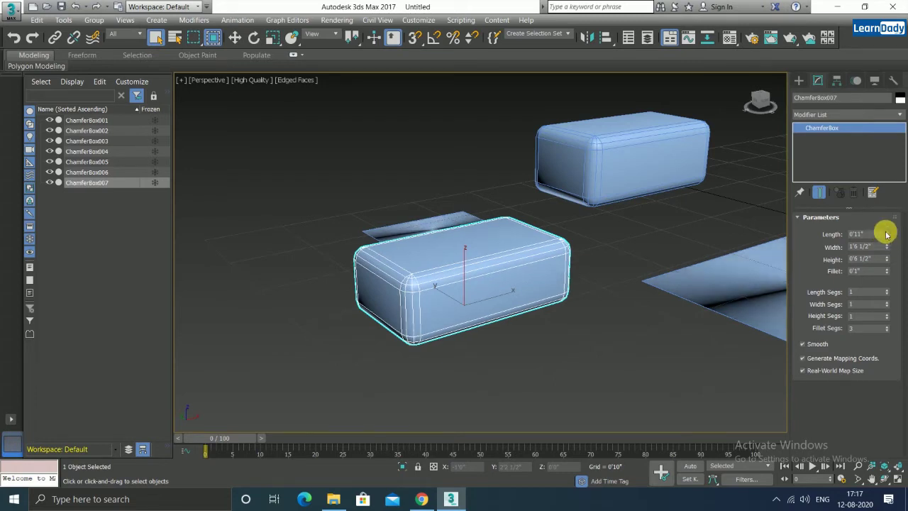
left_click(886, 232)
left_click(886, 233)
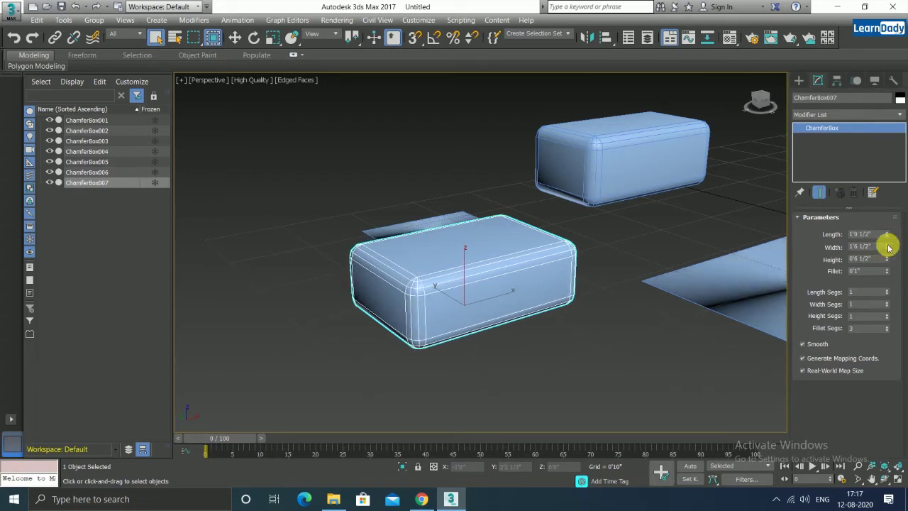
left_click(885, 245)
left_click(886, 245)
left_click(885, 244)
left_click(886, 245)
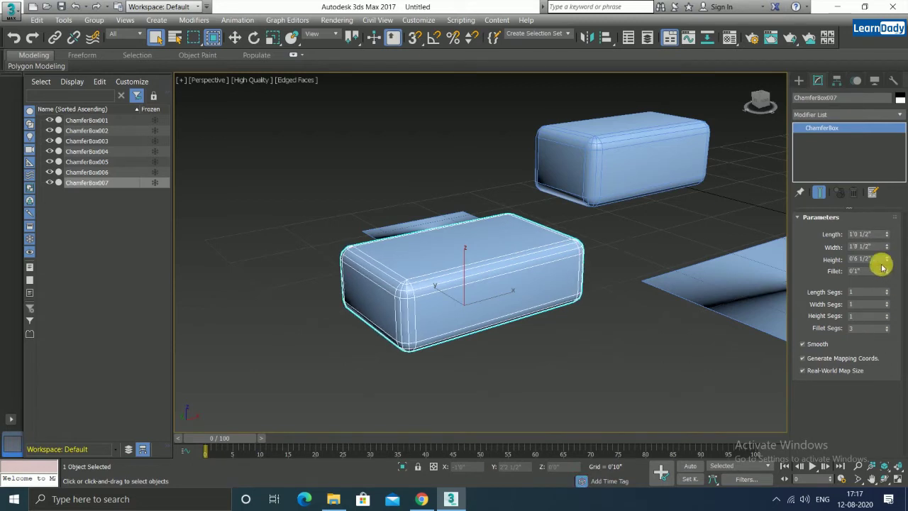
left_click(886, 259)
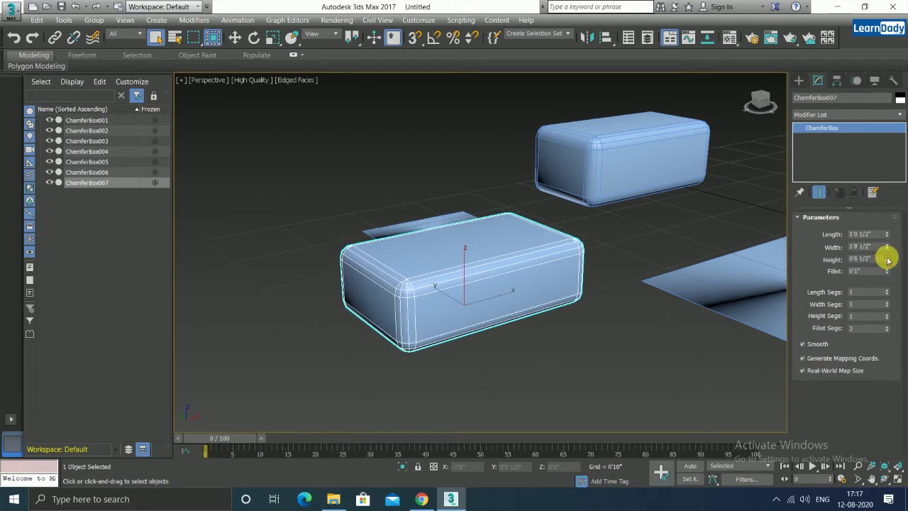
left_click(886, 259)
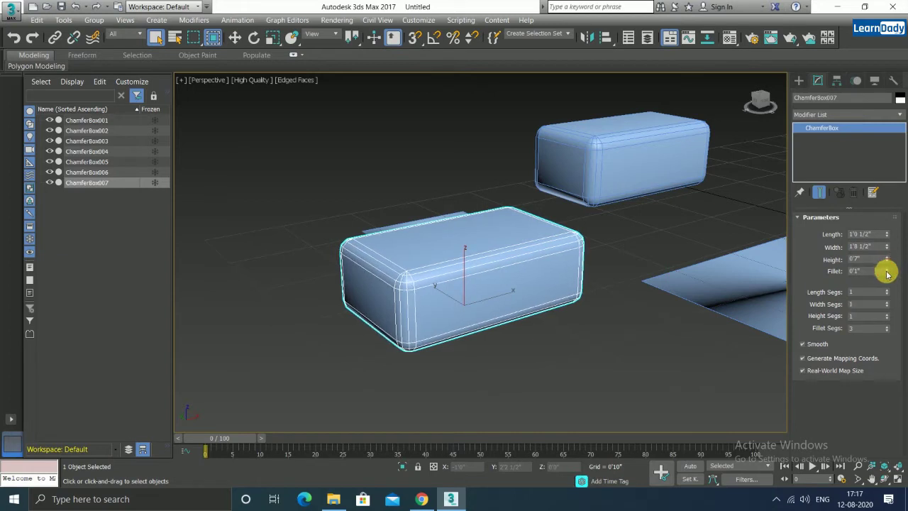
Set ChamferBox007's fillet to 0'2" and reselect the box
left_click(886, 268)
left_click(863, 270)
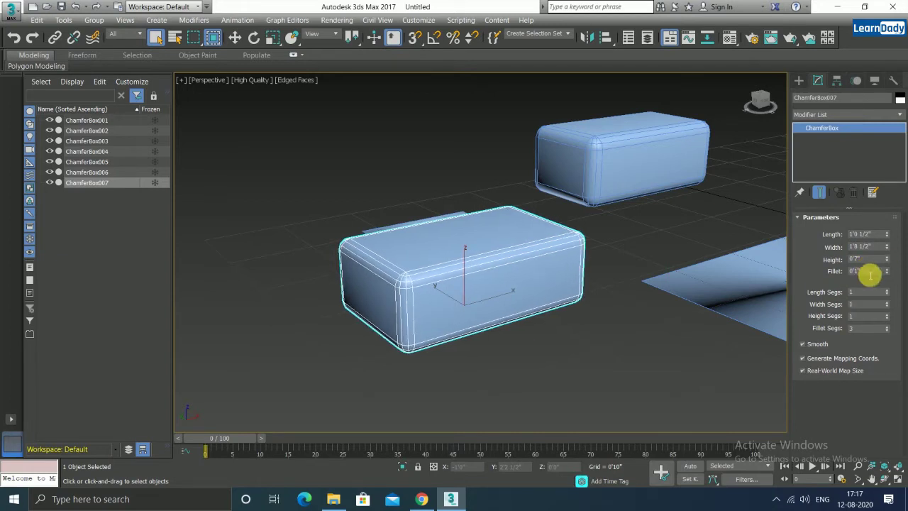
left_click_drag(867, 274, 842, 282)
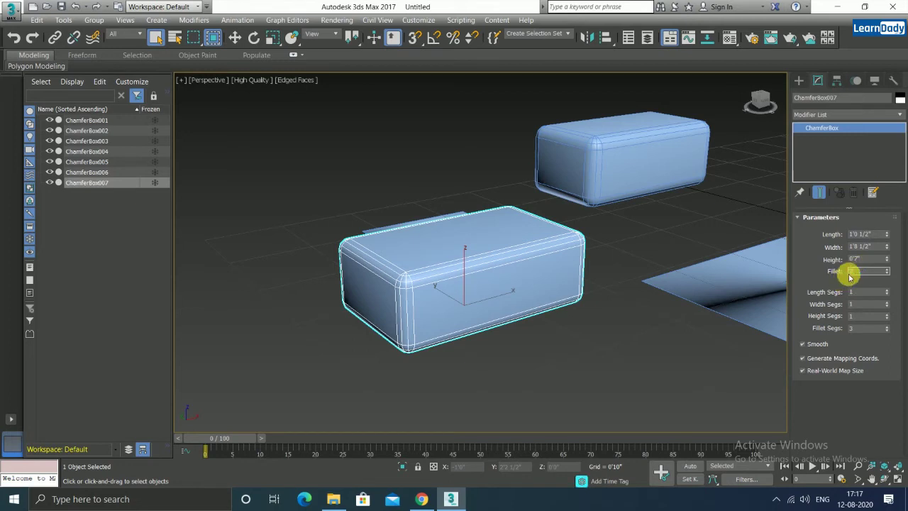
type("2")
key("Return")
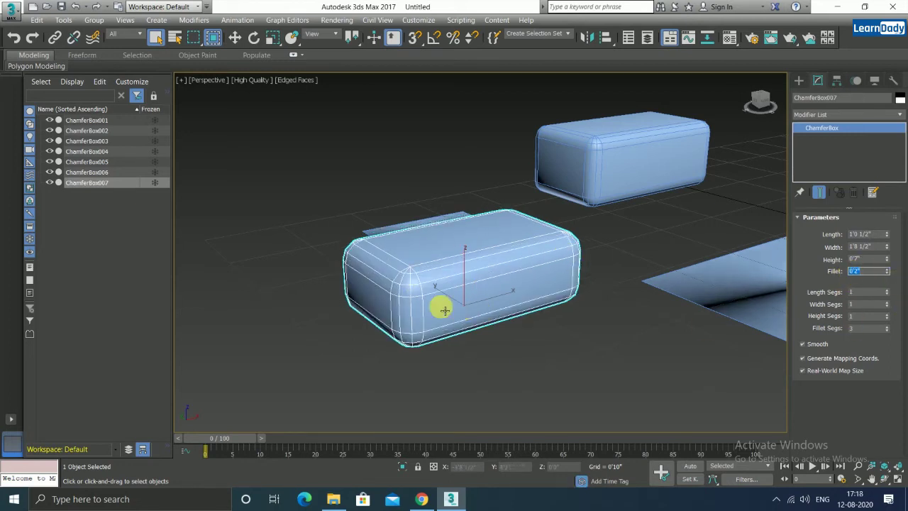
left_click(567, 341)
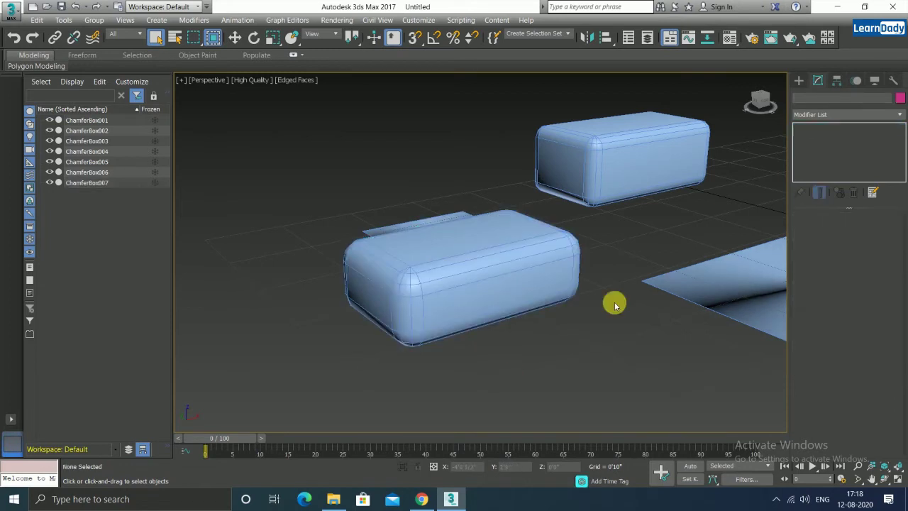
left_click(482, 270)
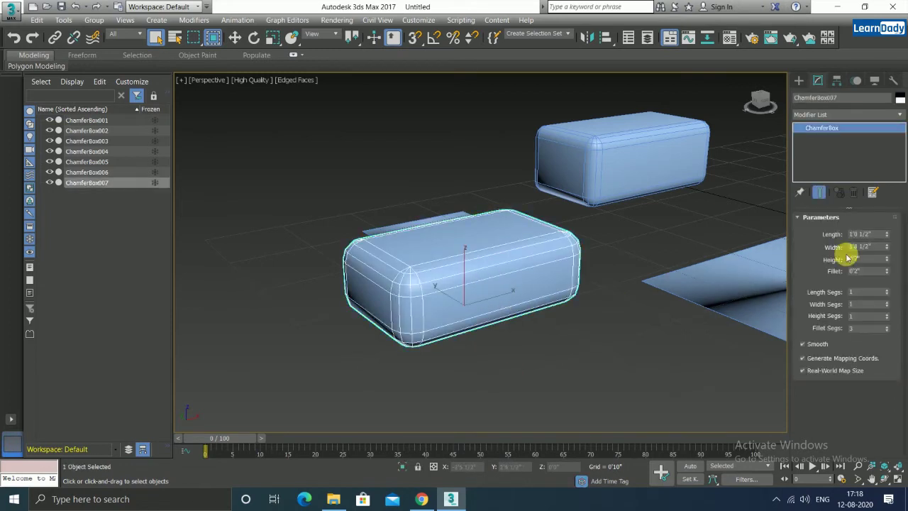
Try 6 length segments, then return Length Segs to 1 and drop Fillet Segs to 1
left_click(886, 290)
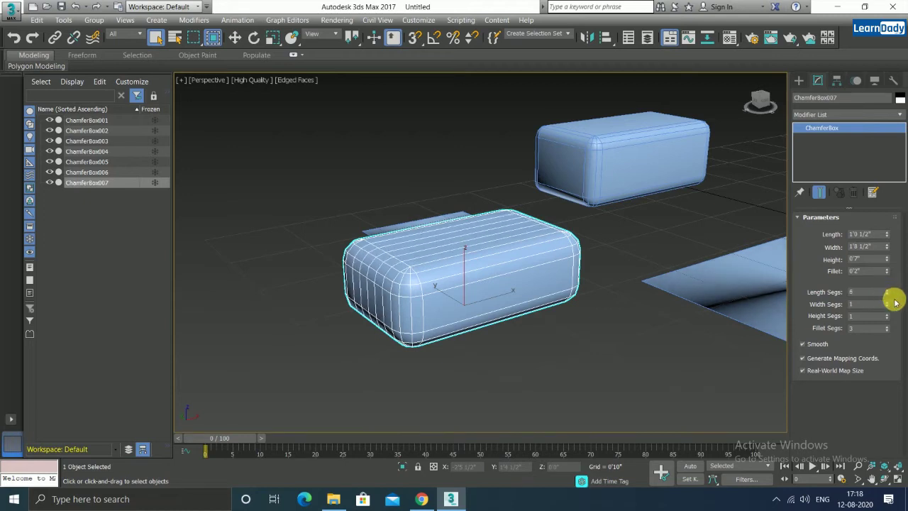
left_click(887, 295)
left_click(886, 296)
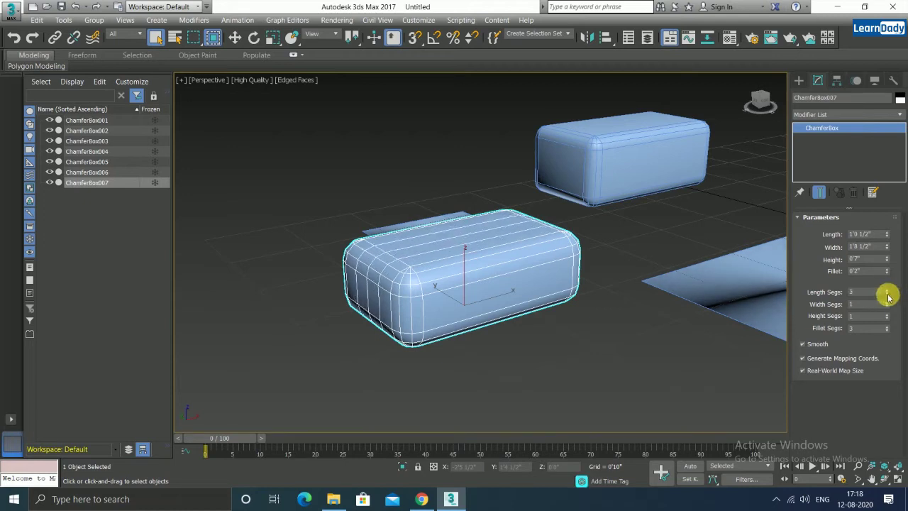
left_click(886, 296)
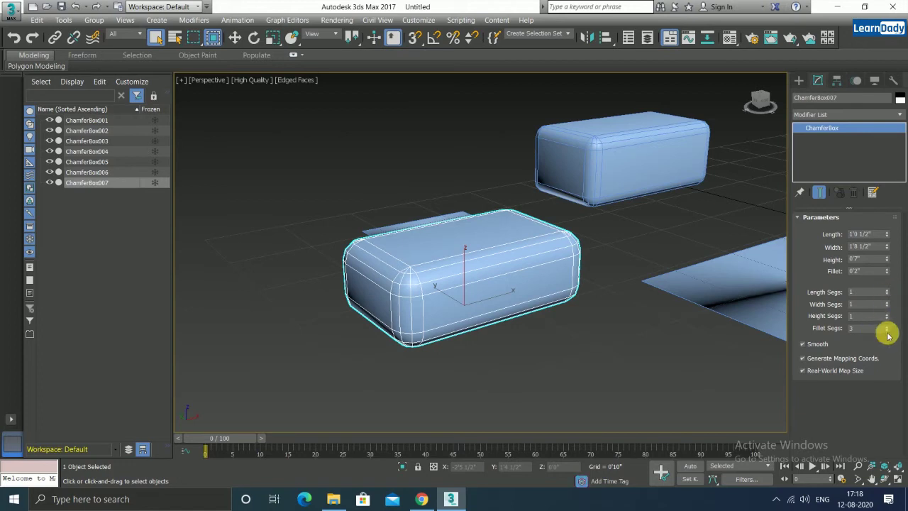
left_click(887, 331)
left_click(887, 331)
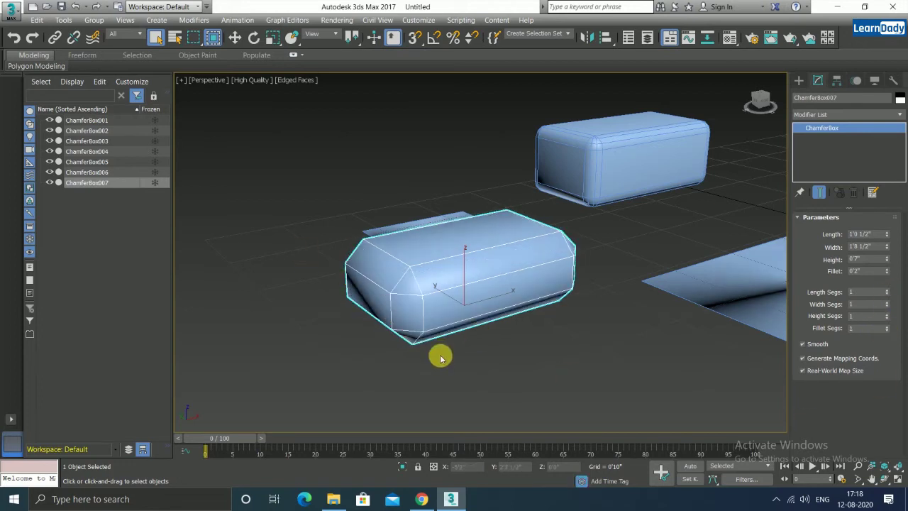
Orbit around the box and raise Fillet Segs to 17 for smooth edges
mouse_move(439, 357)
middle_mouse_down("alt")
mouse_move(470, 344)
mouse_move(520, 371)
mouse_move(570, 364)
mouse_move(571, 348)
mouse_move(541, 324)
mouse_move(581, 350)
mouse_move(596, 366)
mouse_move(587, 374)
mouse_move(626, 354)
middle_mouse_up("alt")
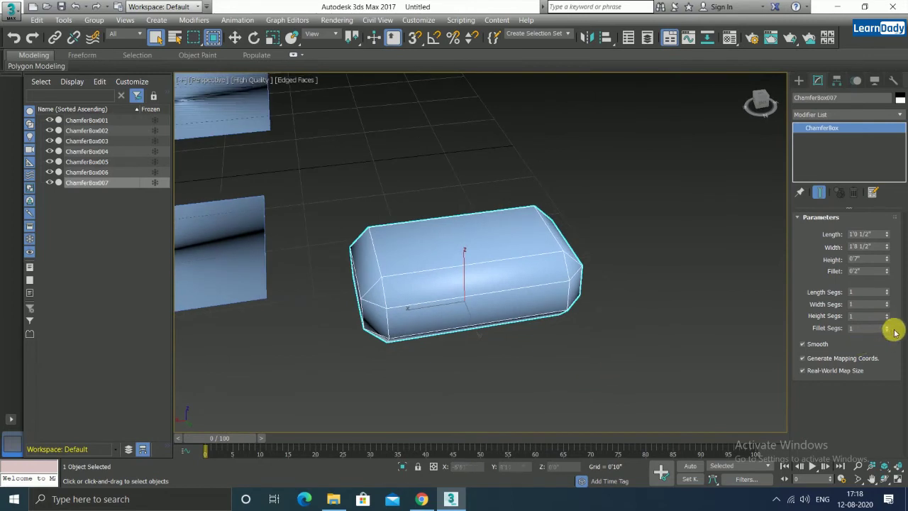
left_click_drag(886, 327, 885, 325)
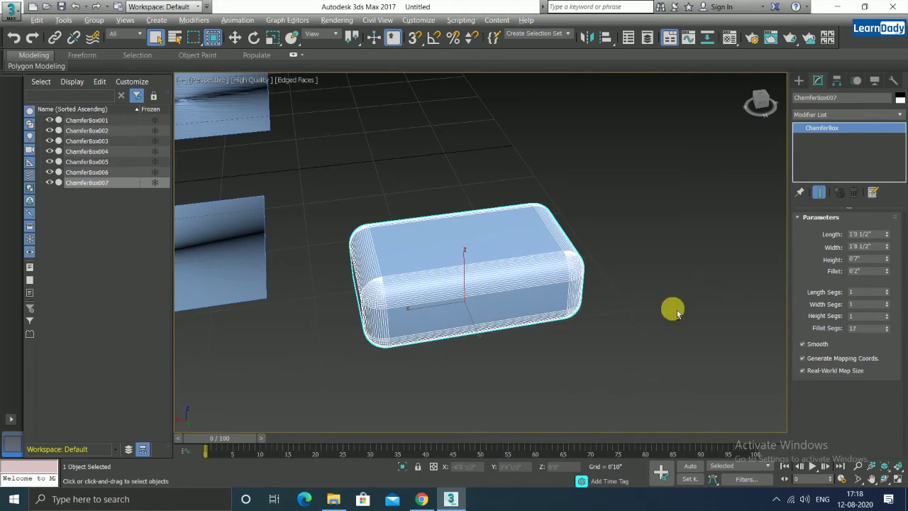
mouse_move(671, 307)
middle_mouse_down("alt")
mouse_move(541, 287)
mouse_move(464, 290)
mouse_move(406, 312)
middle_mouse_up("alt")
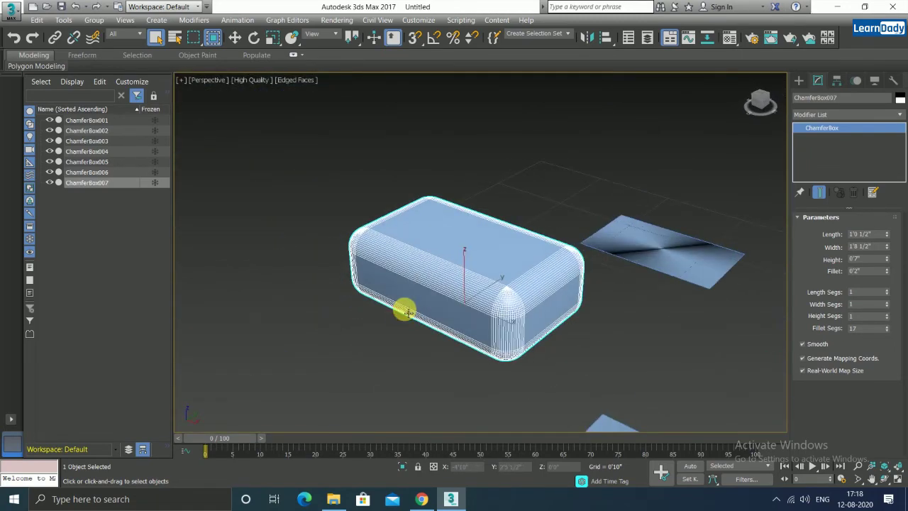
Turn off Edged Faces so the boxes display plain smooth shading
left_click(279, 79)
left_click(285, 182)
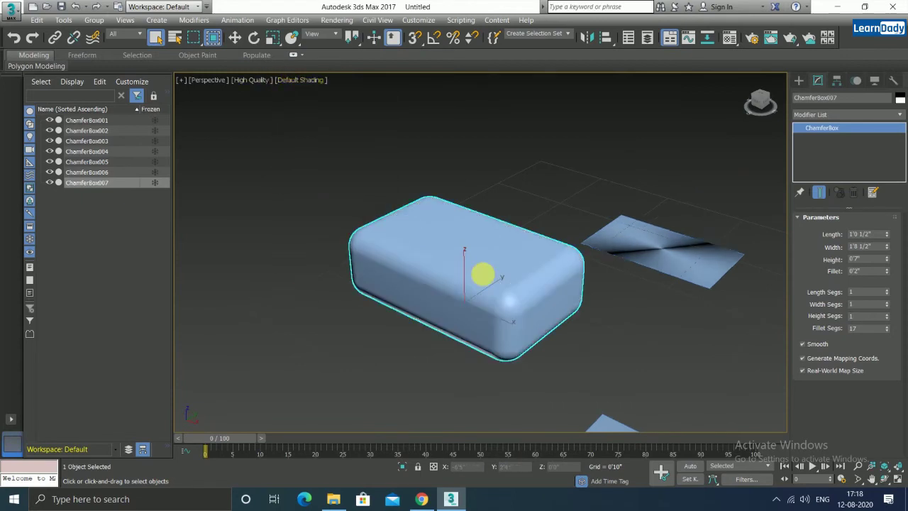
scroll(503, 305, "up", 5)
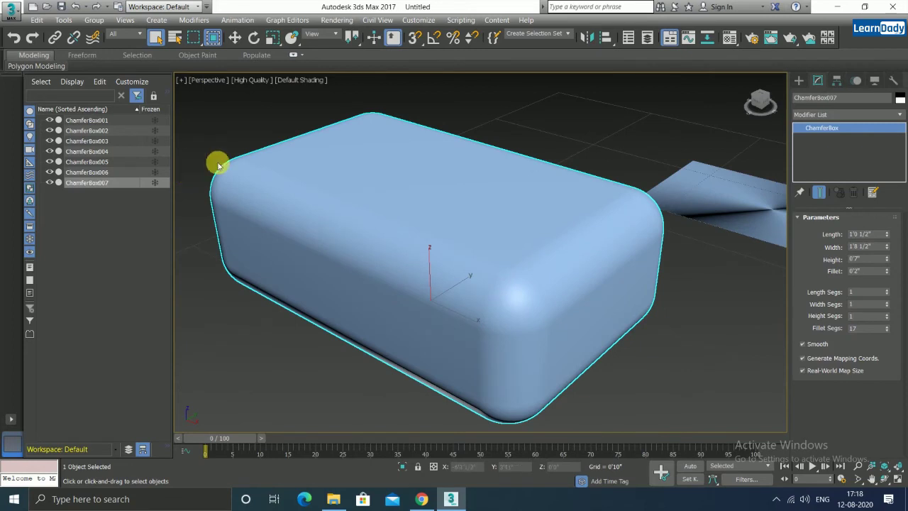
scroll(237, 229, "down", 5)
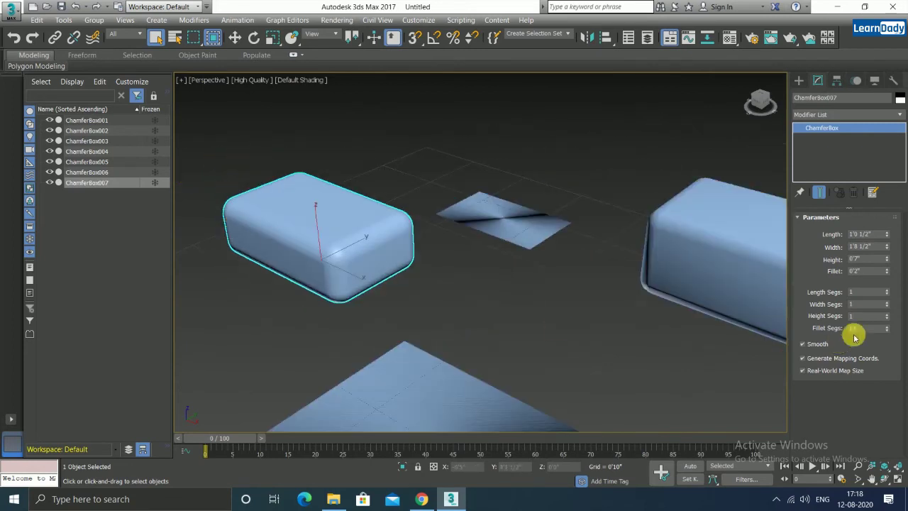
Set ChamferBox007's Fillet Segs to 10
type("17")
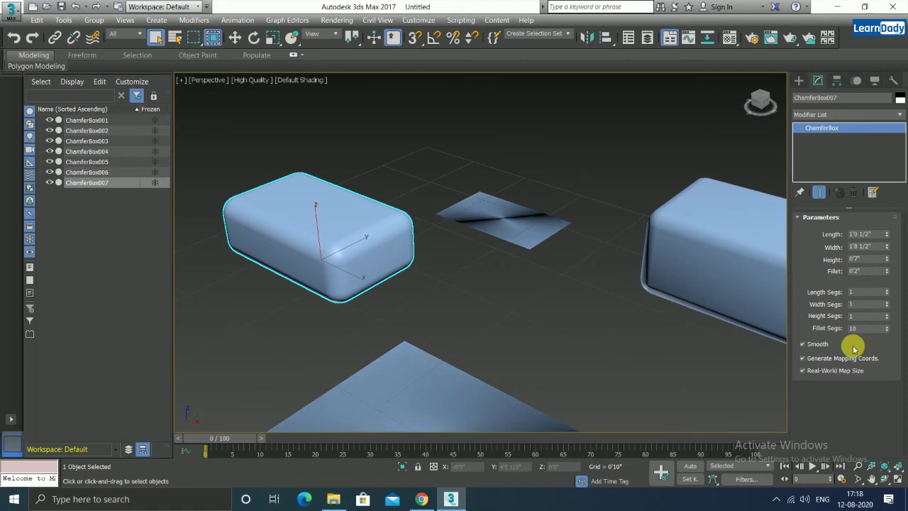
scroll(358, 277, "down", 4)
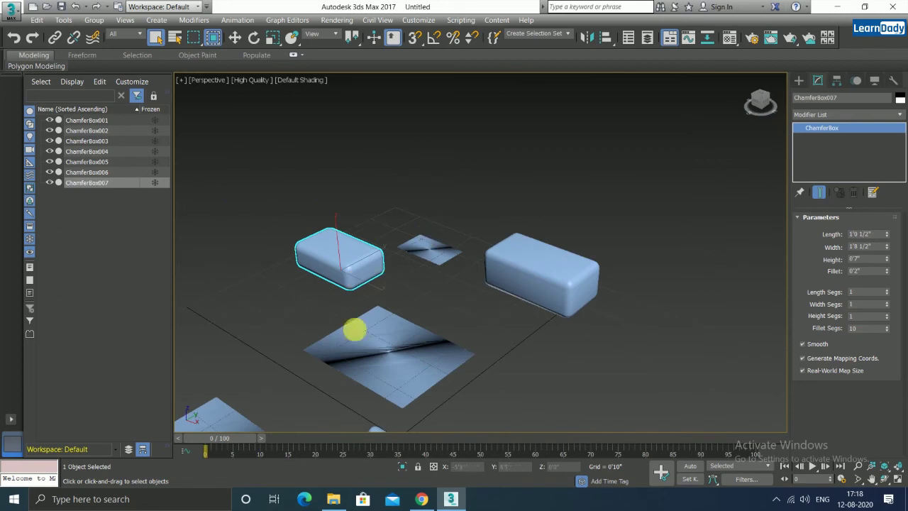
scroll(586, 276, "up", 3)
scroll(586, 276, "up", 2)
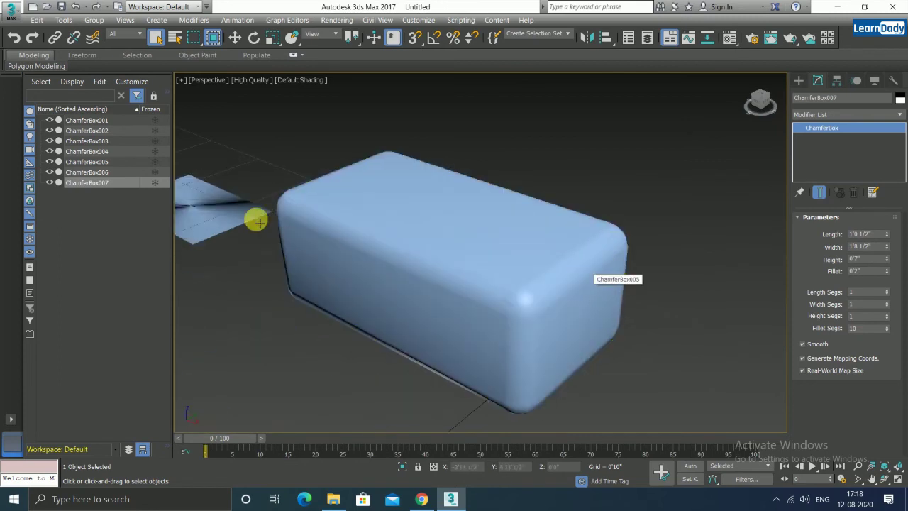
scroll(257, 221, "down", 4)
scroll(360, 282, "up", 2)
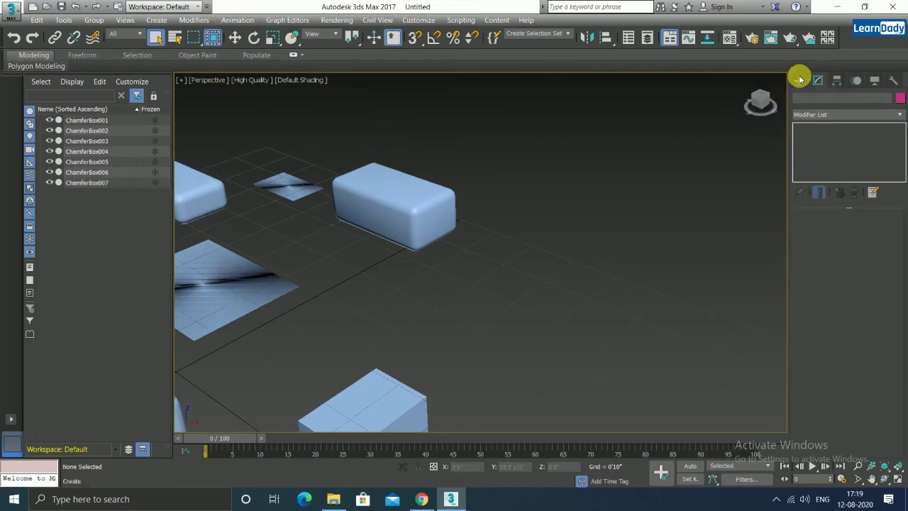
Create ChamferBox008 at 1'0" × 1'9" × 0'8 1/2" with a 0'1" fillet
left_click(799, 80)
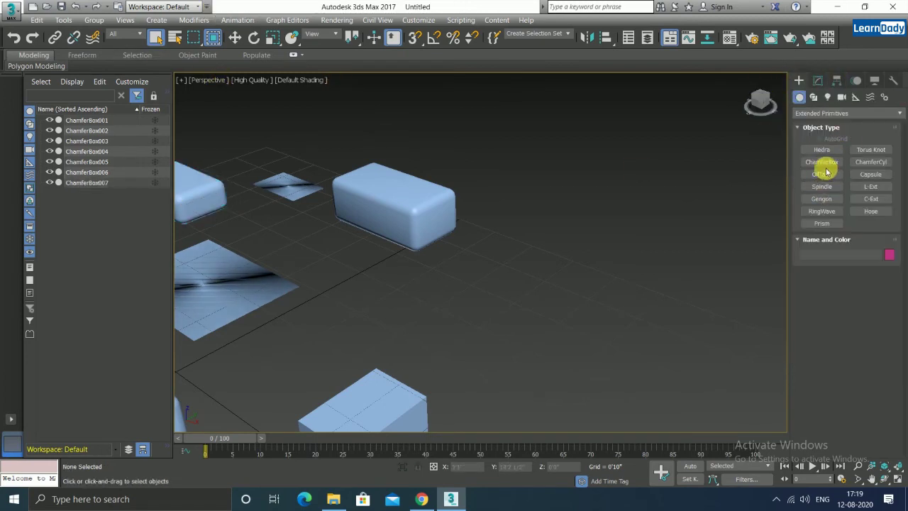
left_click(821, 162)
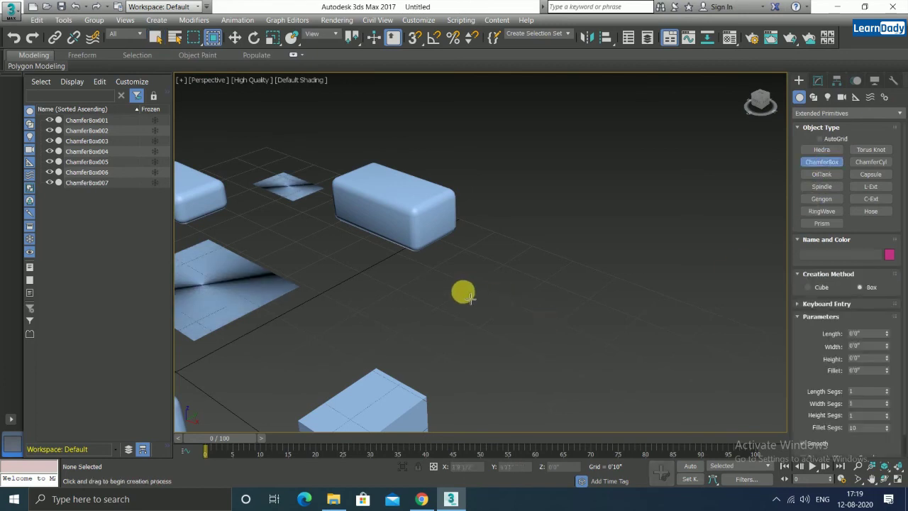
left_click_drag(462, 294, 531, 366)
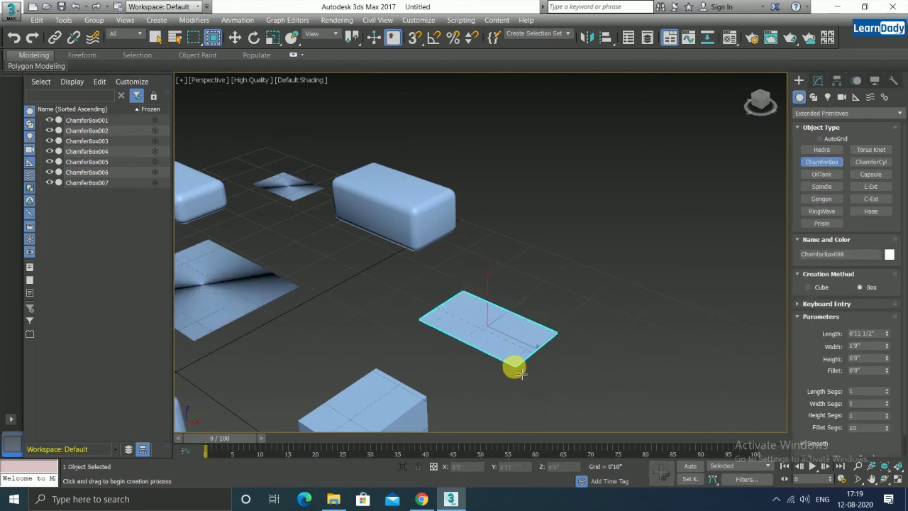
left_click_drag(531, 366, 521, 369)
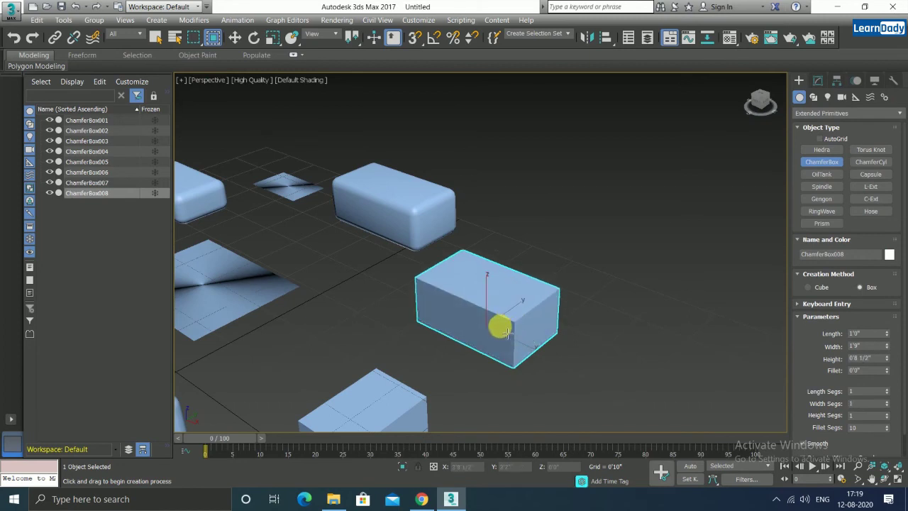
left_click(500, 323)
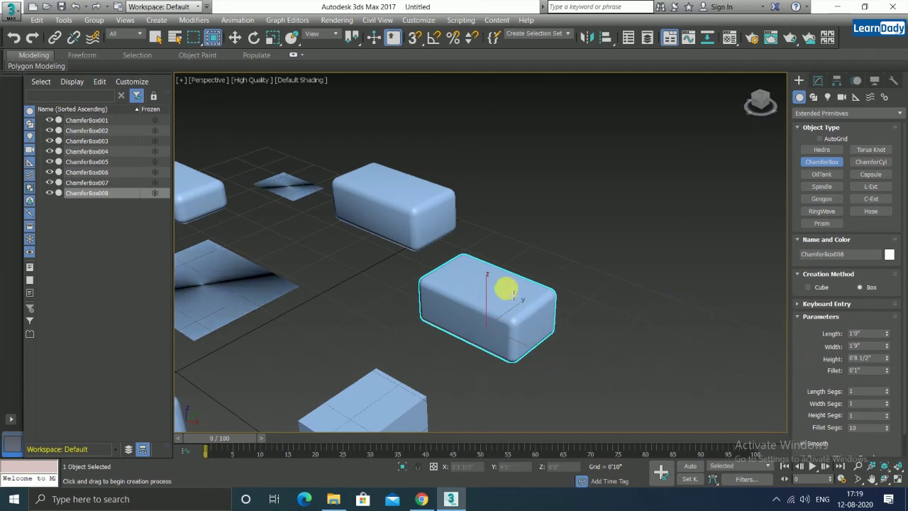
scroll(461, 298, "down", 4)
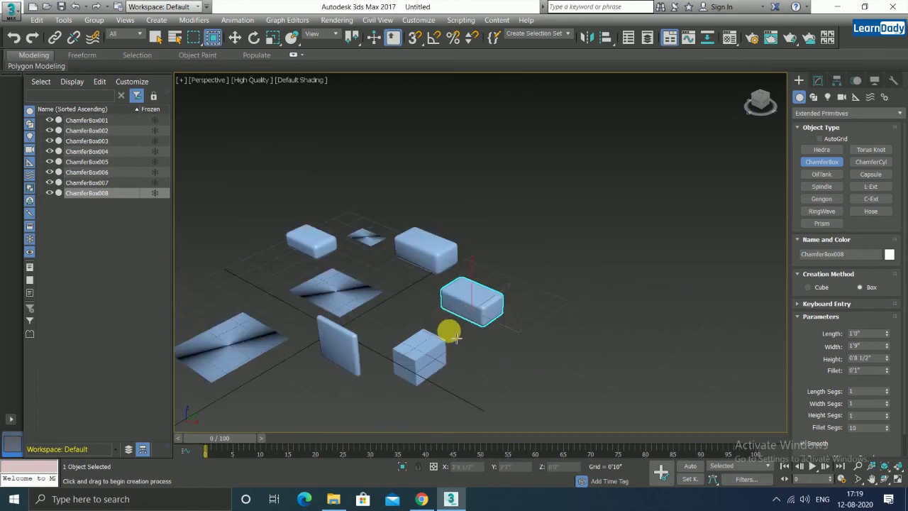